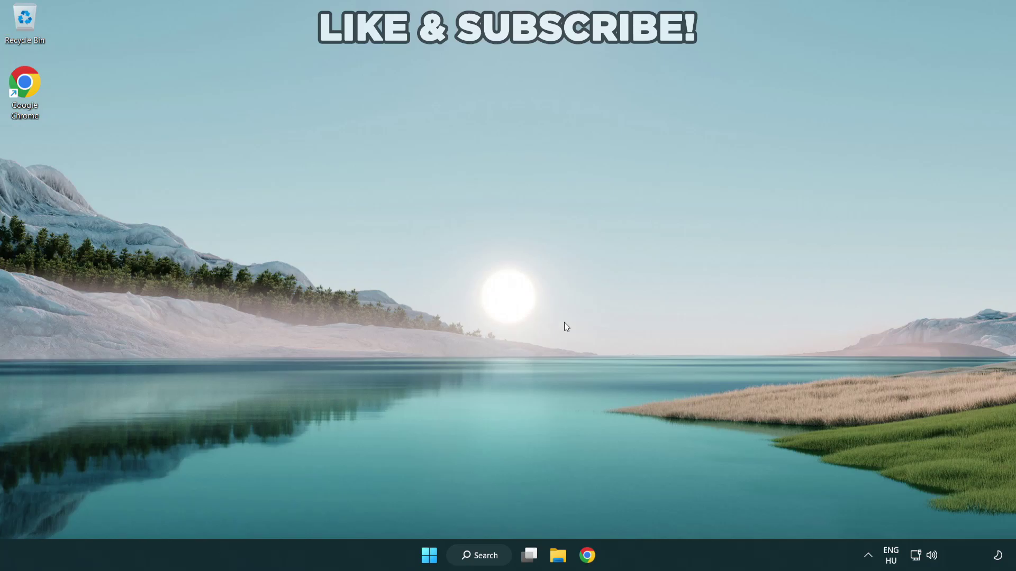
# Step: Switch the sound output from CABLE Input to Speakers (High Definition Audio Device) via Quick Settings
pyautogui.click(932, 558)
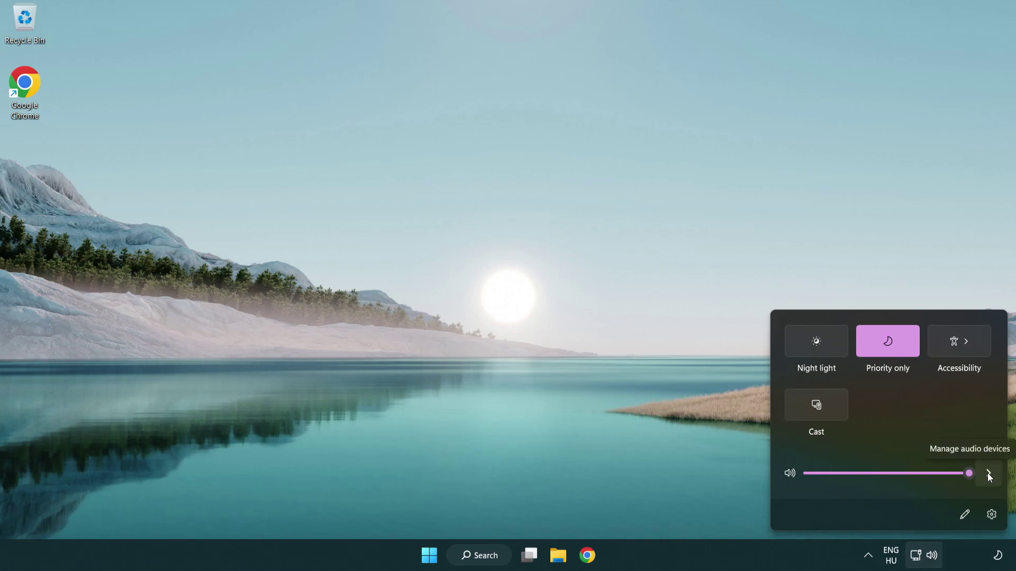
pyautogui.click(988, 475)
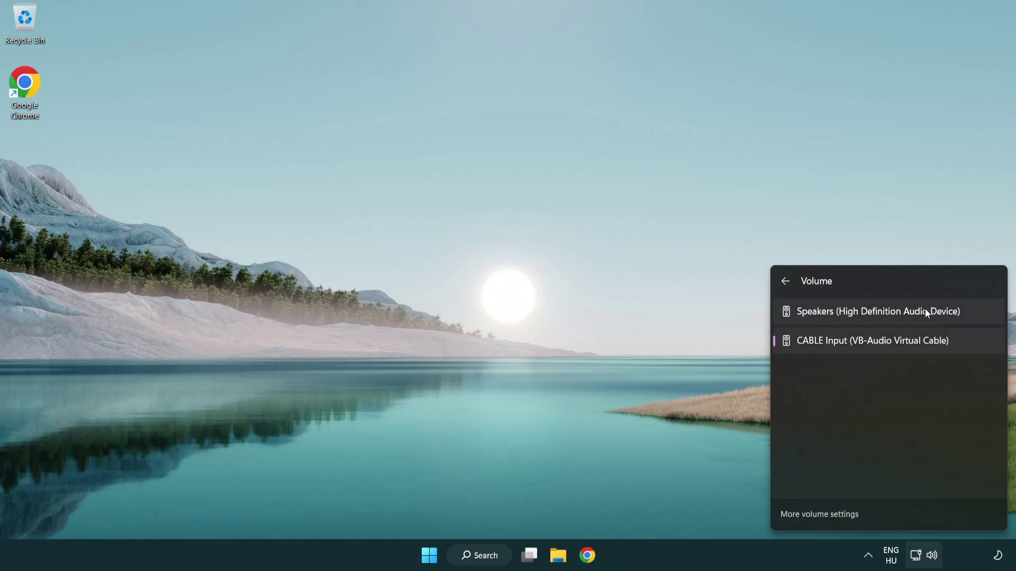
pyautogui.click(974, 315)
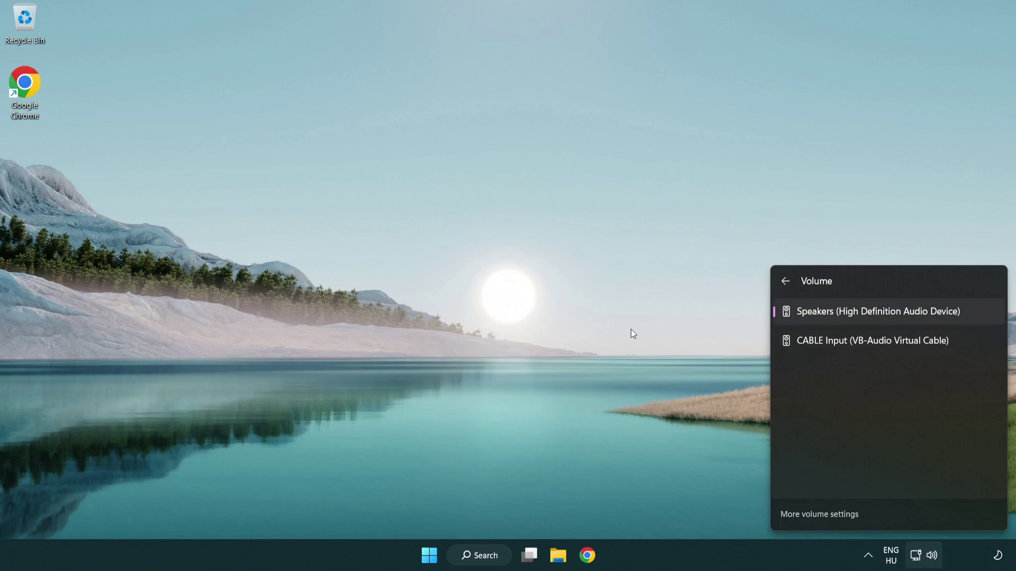
pyautogui.click(532, 303)
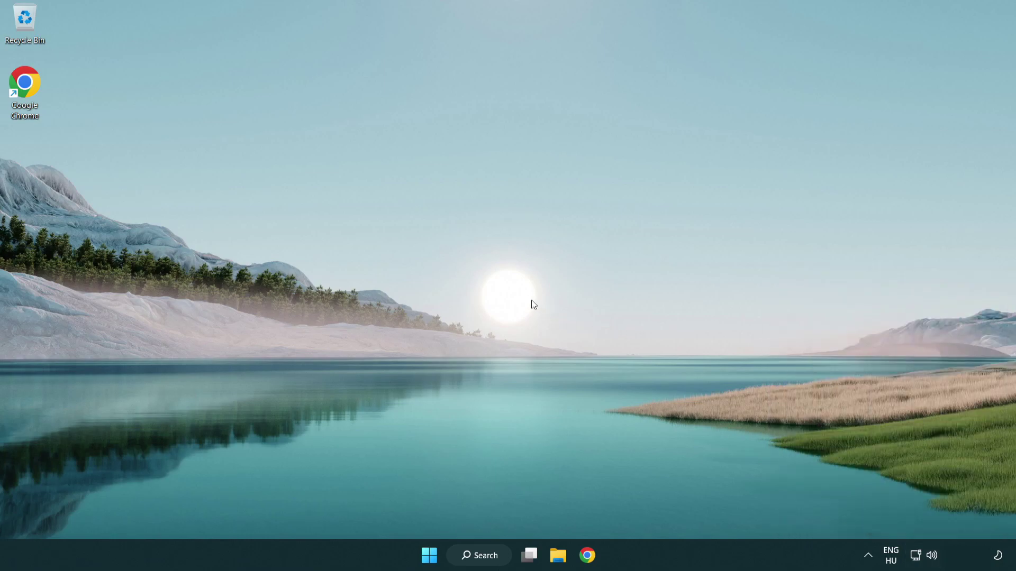
# Step: Reset sound devices and app volumes to recommended defaults in the Volume mixer, then close Settings
pyautogui.rightClick(933, 558)
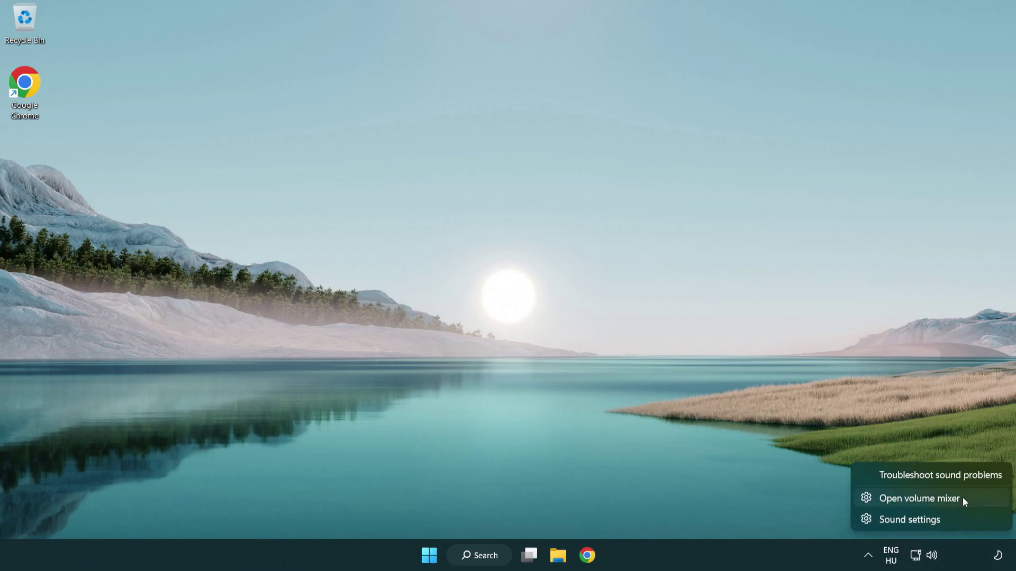
pyautogui.click(978, 497)
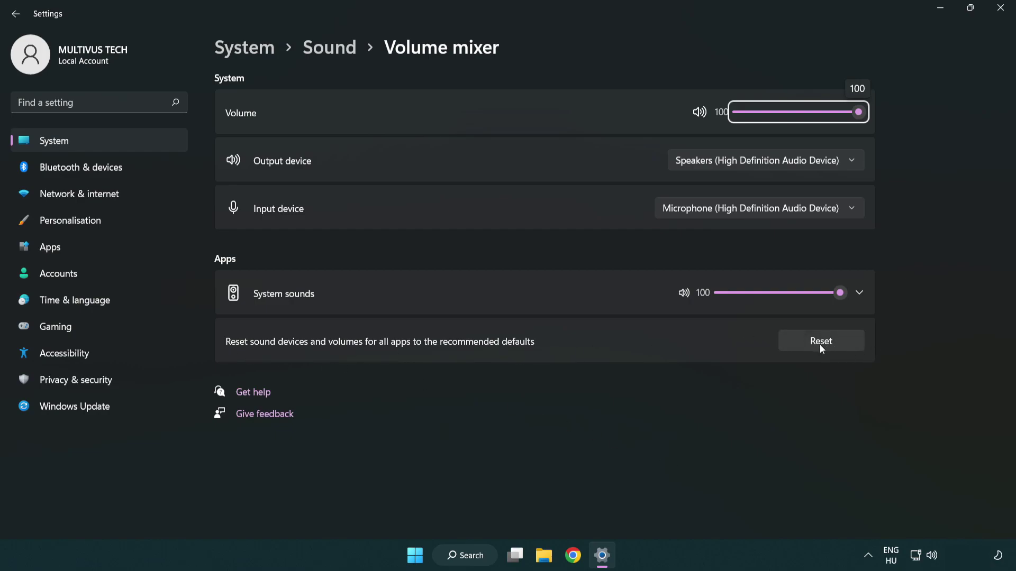
pyautogui.click(848, 344)
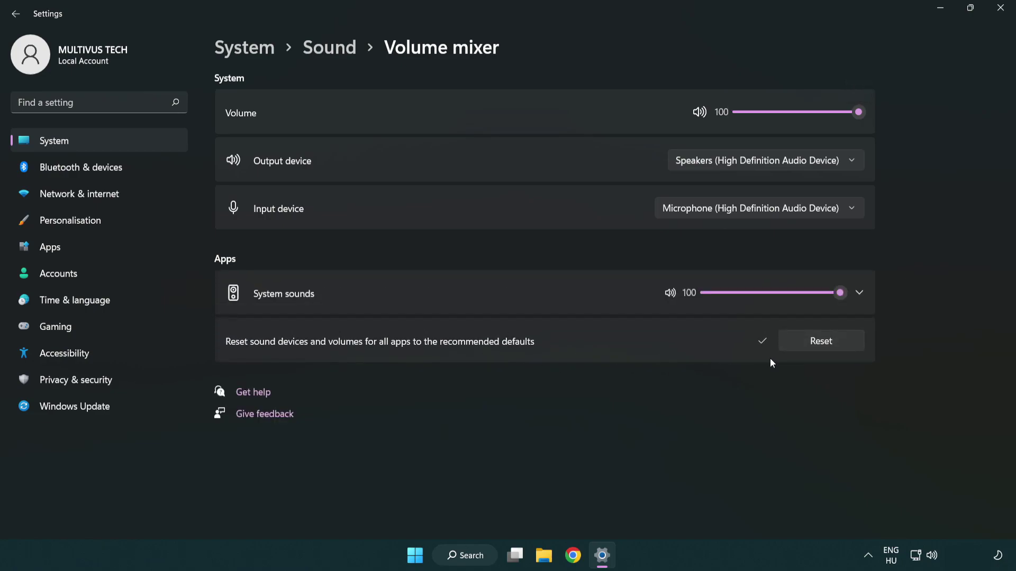
pyautogui.click(1002, 10)
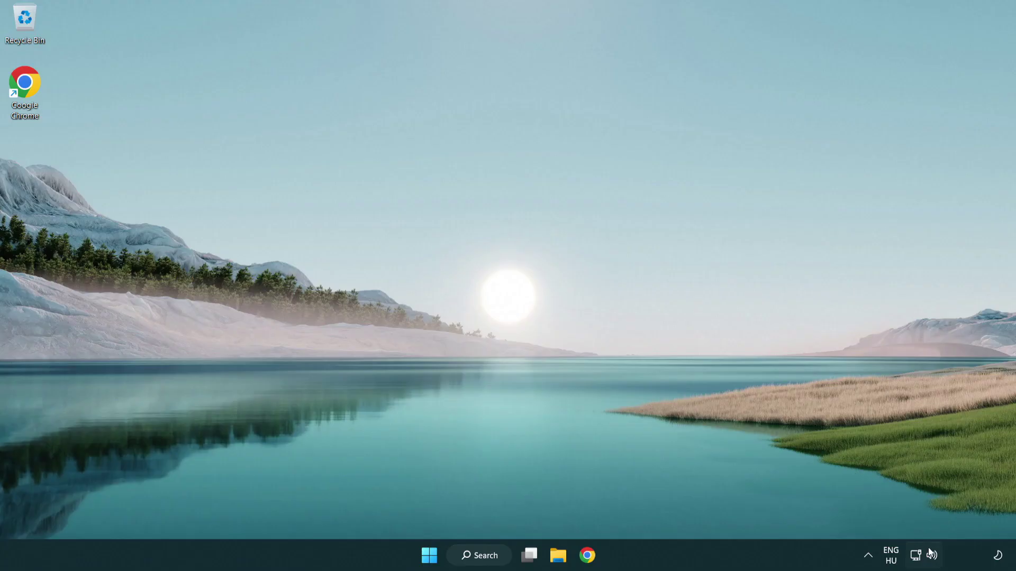
# Step: Reopen the Sound settings page from the tray and raise the output volume to 100
pyautogui.rightClick(931, 556)
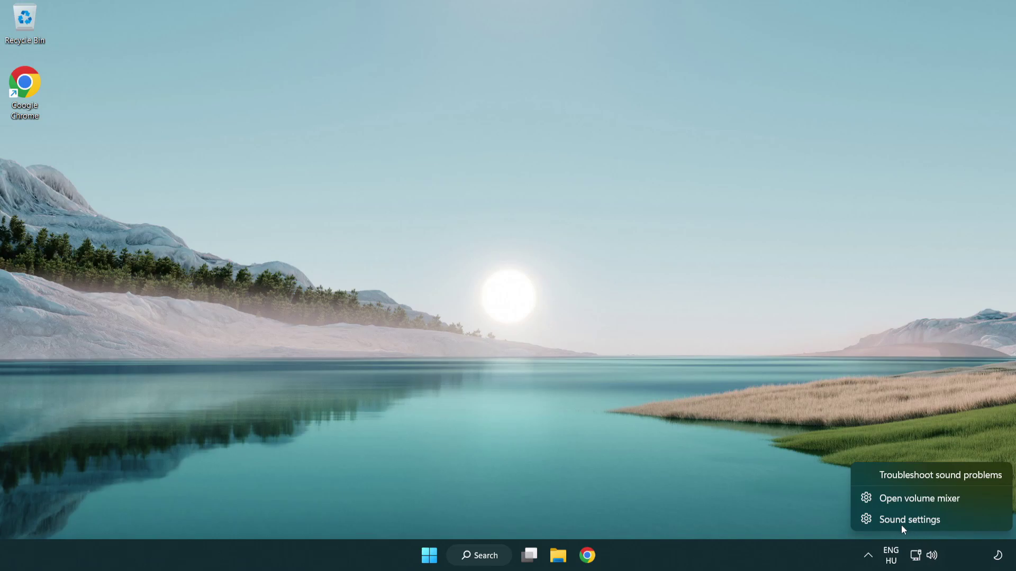
pyautogui.click(972, 523)
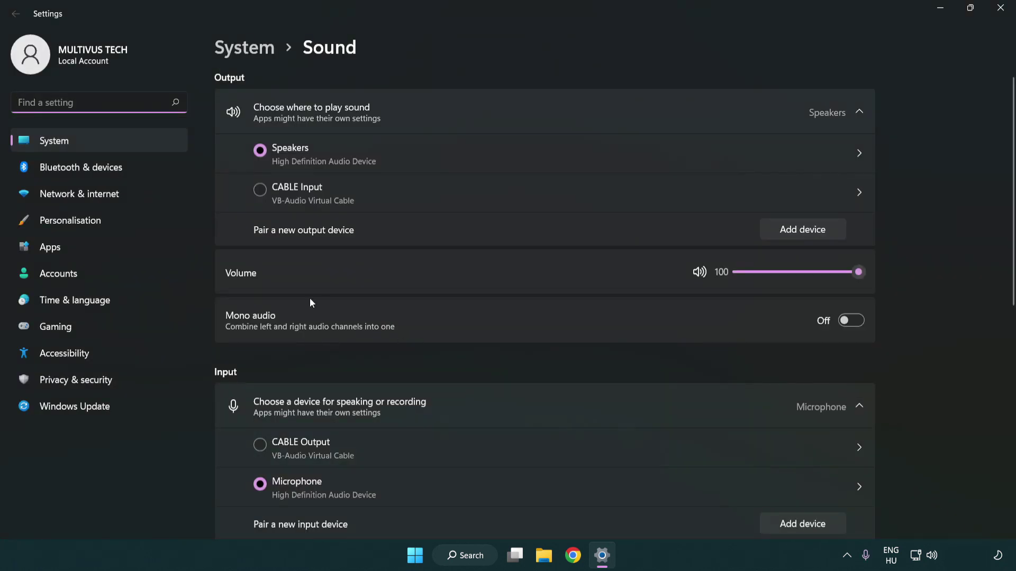
pyautogui.moveTo(816, 272); pyautogui.dragTo(907, 271)
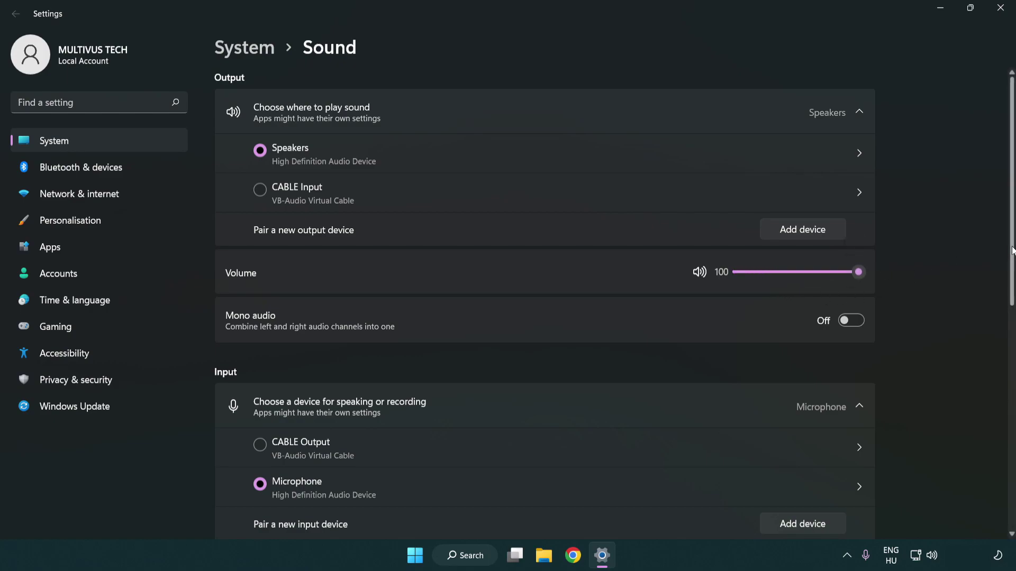
pyautogui.scroll(-5, 1012, 251)
pyautogui.scroll(-1, 591, 345)
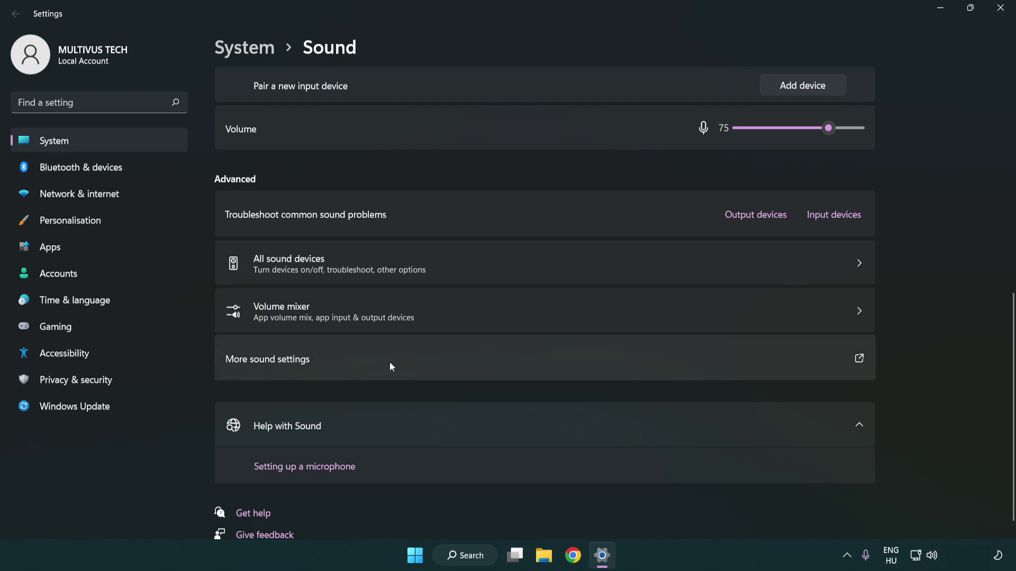
# Step: In the classic Sound dialog's Playback list, disable the CABLE Input device
pyautogui.click(390, 364)
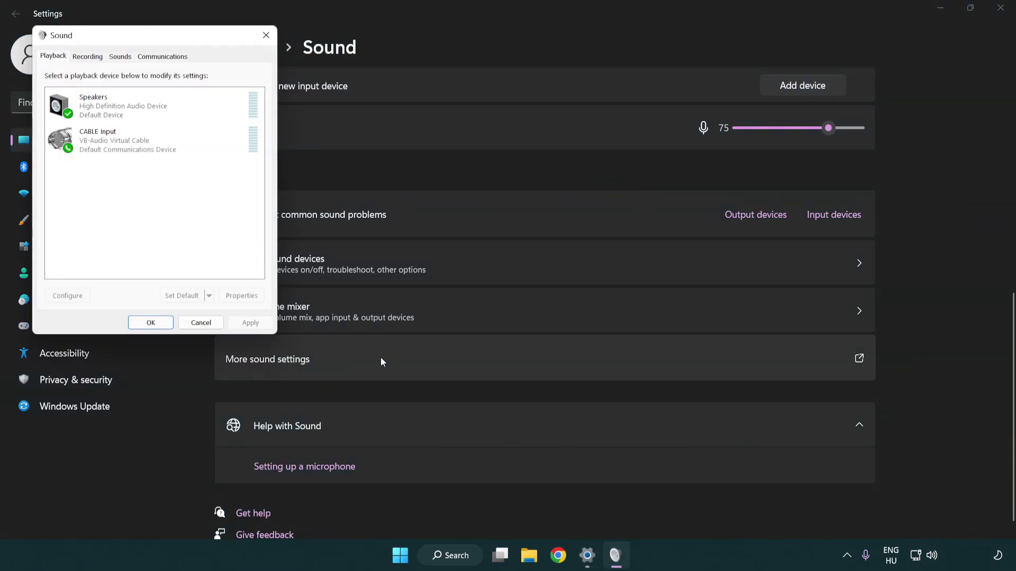
pyautogui.moveTo(181, 37); pyautogui.dragTo(521, 132)
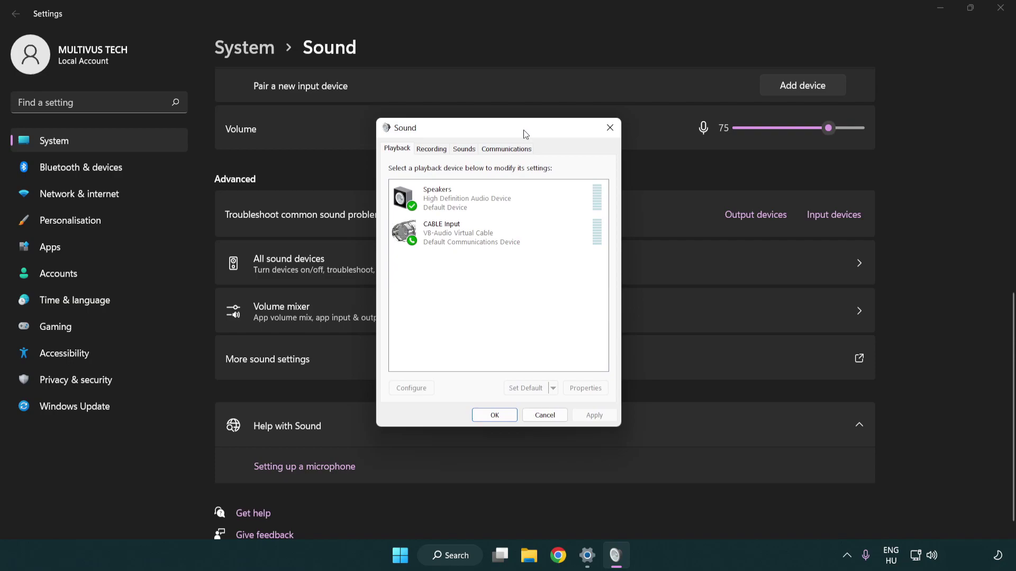
pyautogui.click(487, 244)
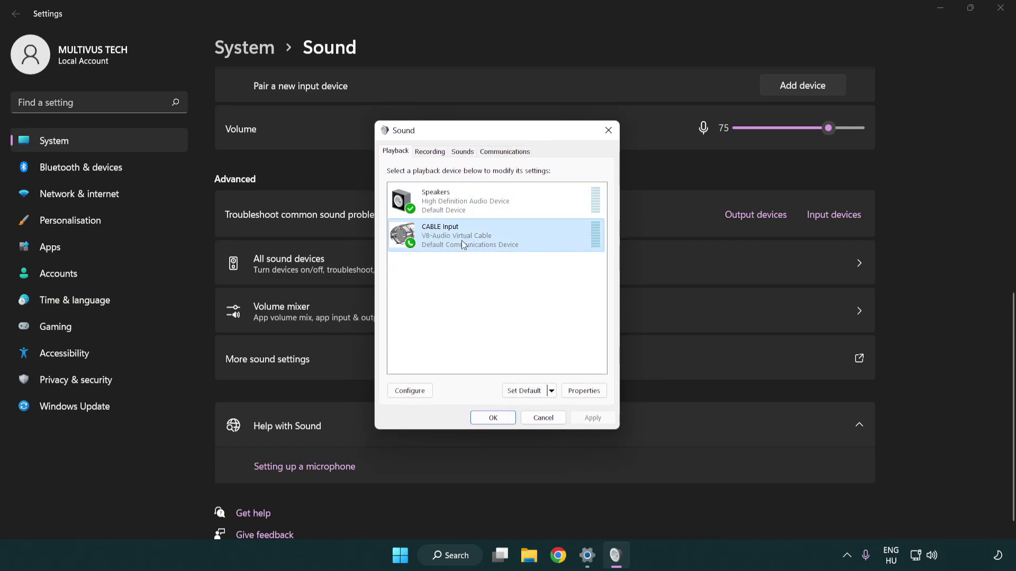
pyautogui.rightClick(461, 246)
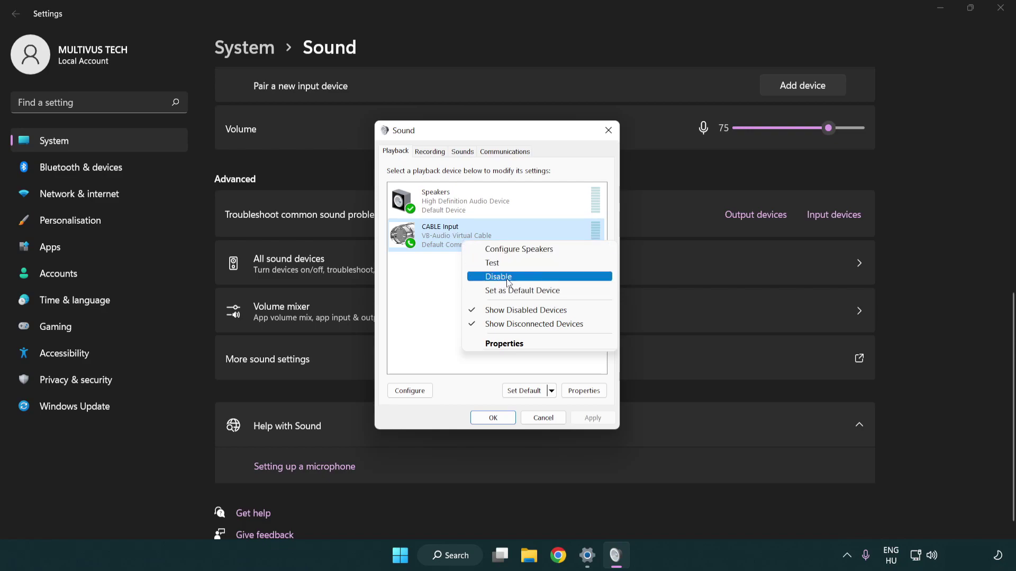
pyautogui.click(524, 282)
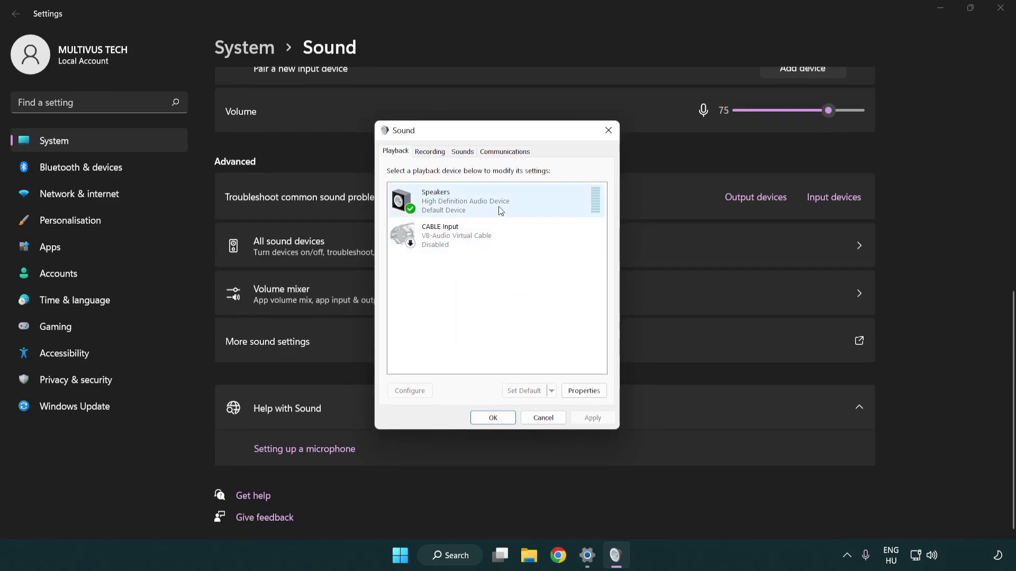
# Step: Start Configure Speakers for the Speakers device and choose the 7.1 Surround layout
pyautogui.rightClick(517, 201)
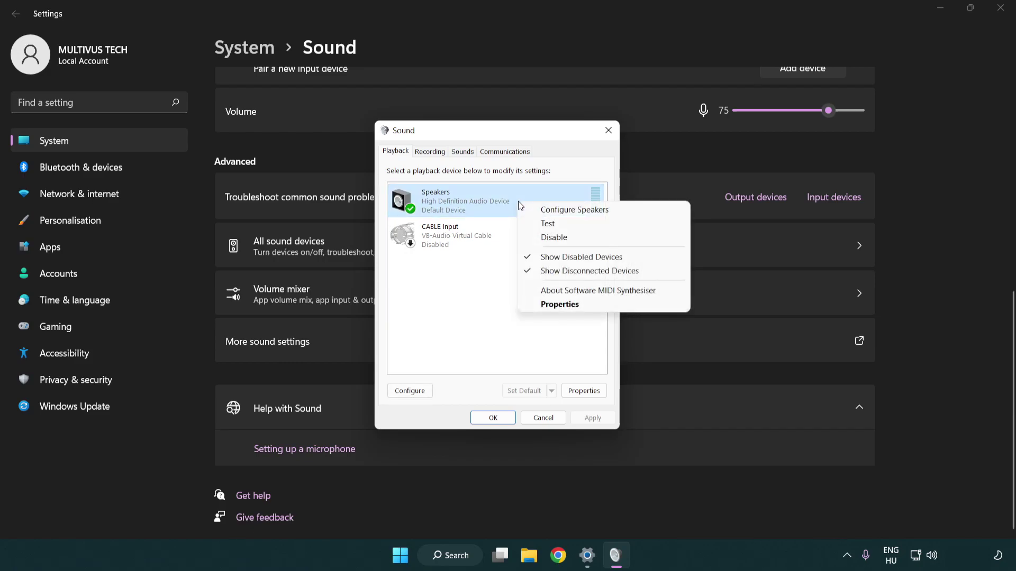
pyautogui.click(558, 211)
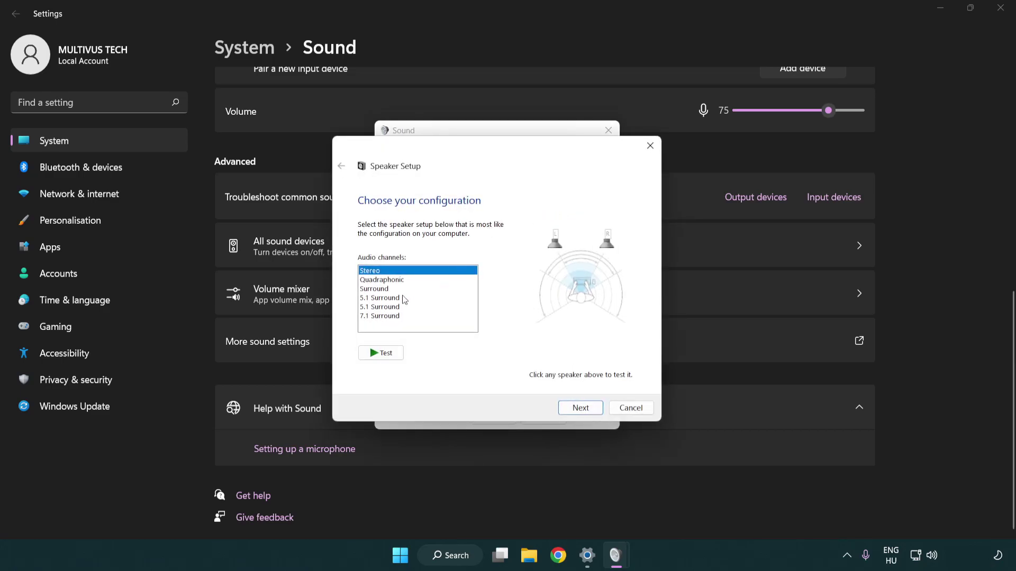
pyautogui.click(404, 298)
pyautogui.click(402, 316)
# Step: Step through the wizard keeping full-range front and surround speakers, then finish
pyautogui.click(581, 408)
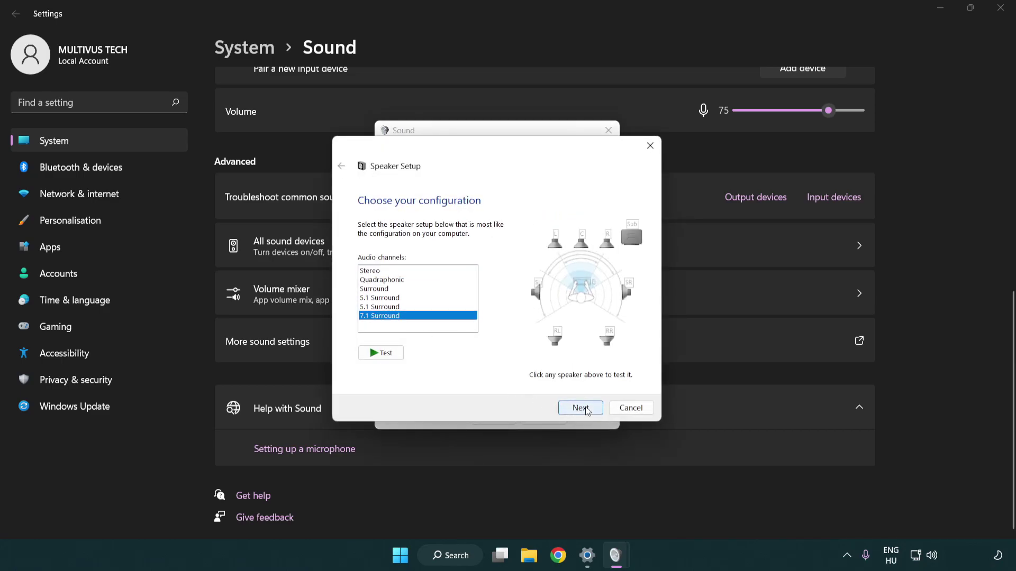
pyautogui.click(570, 407)
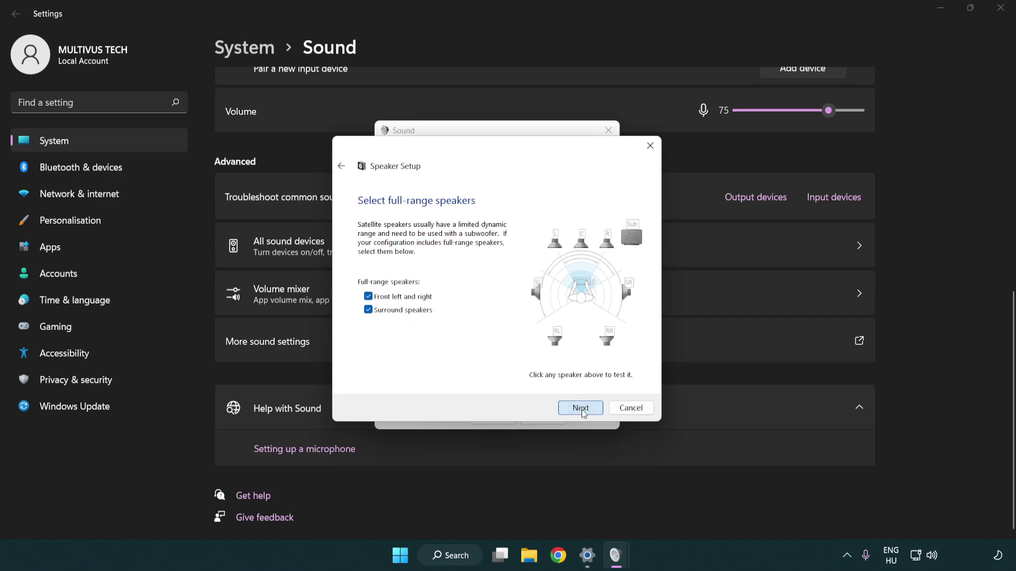
pyautogui.click(566, 406)
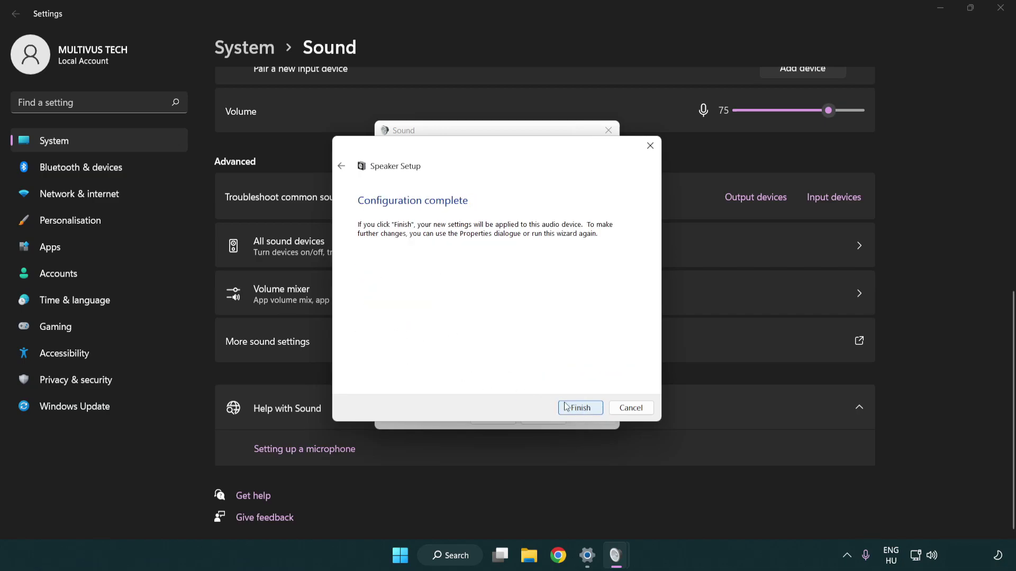
pyautogui.click(565, 408)
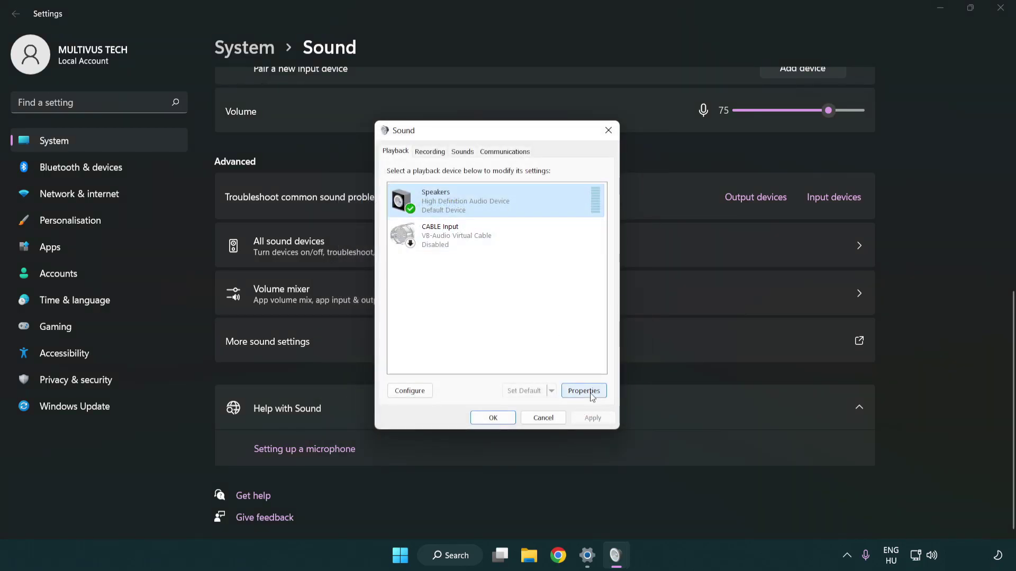
# Step: In Speakers Properties, turn off all audio enhancements
pyautogui.click(591, 397)
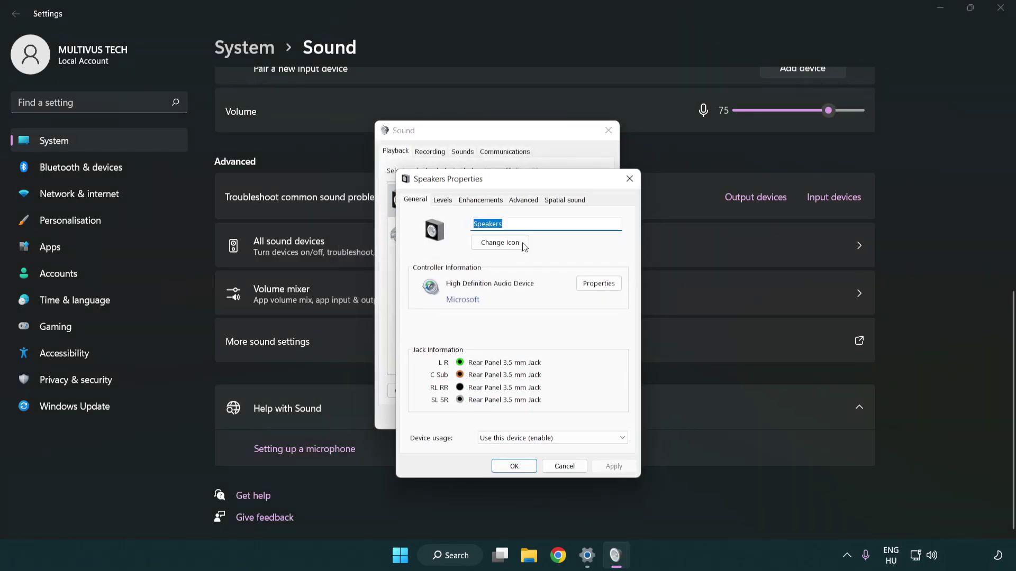
pyautogui.moveTo(511, 182); pyautogui.dragTo(493, 138)
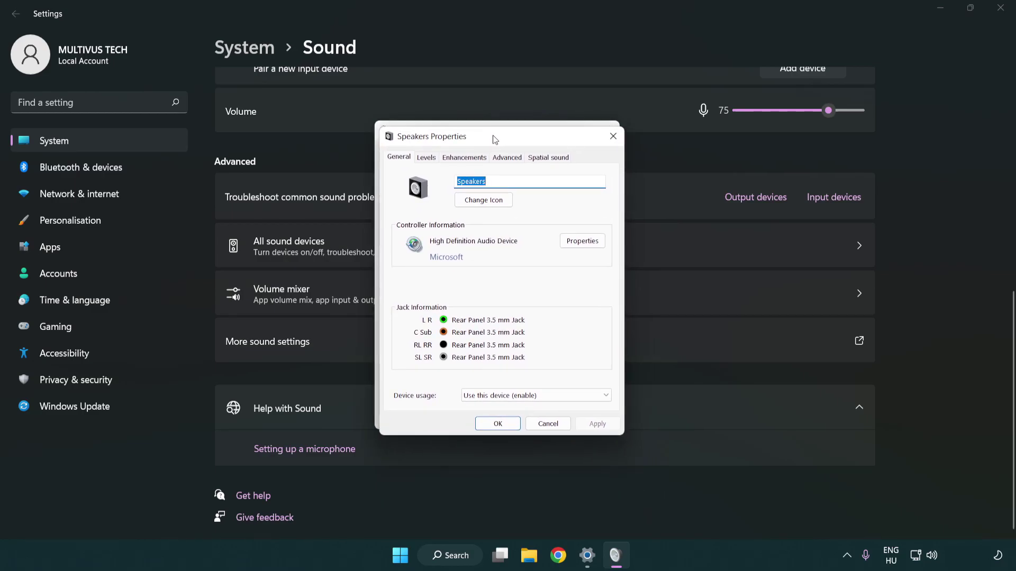
pyautogui.click(468, 157)
pyautogui.click(400, 212)
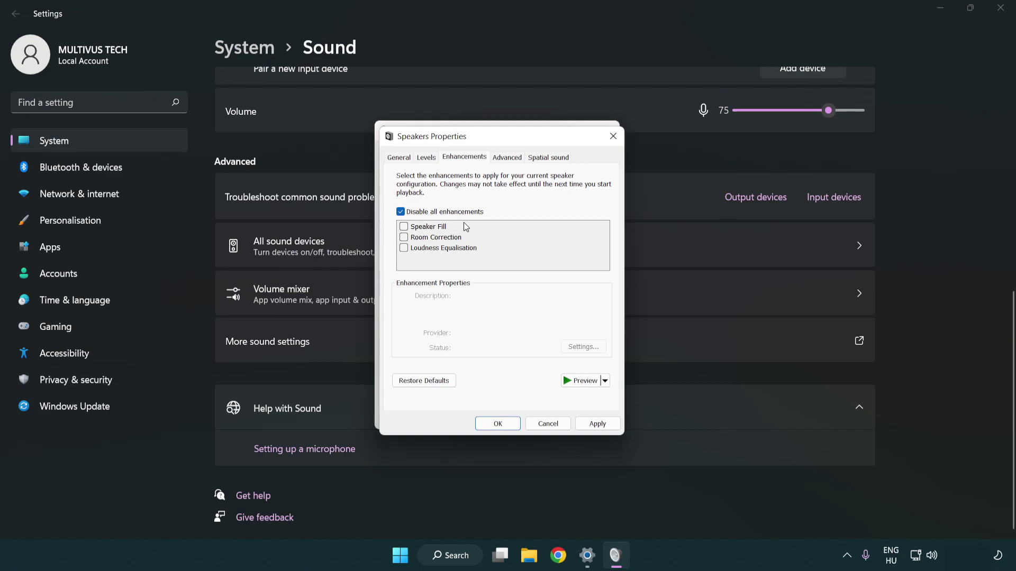
# Step: Keep the default format at 16 bit, 48000 Hz (DVD Quality), apply it and close the sound dialogs
pyautogui.click(510, 157)
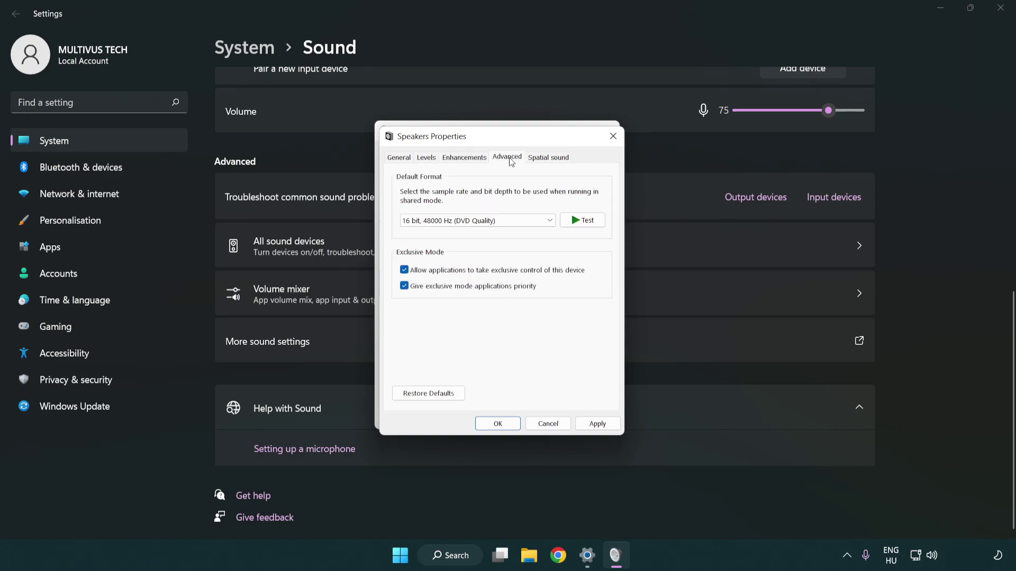
pyautogui.click(449, 222)
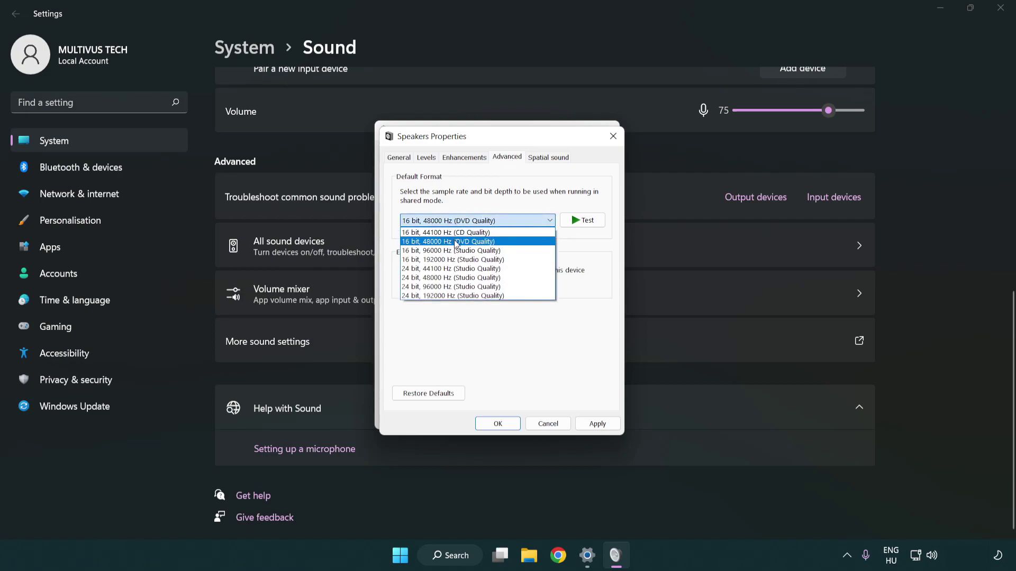
pyautogui.click(456, 242)
pyautogui.click(595, 424)
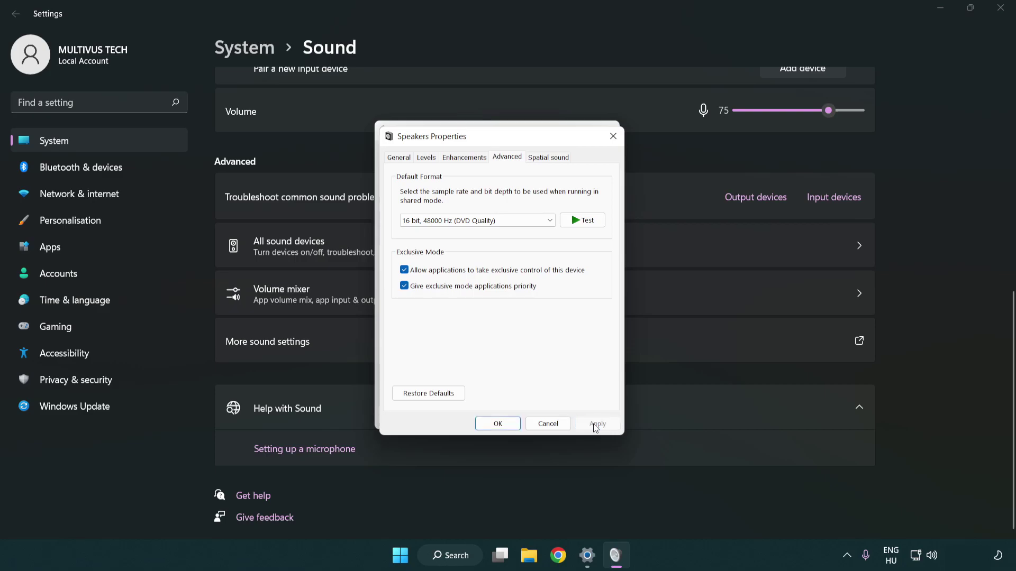
pyautogui.click(500, 425)
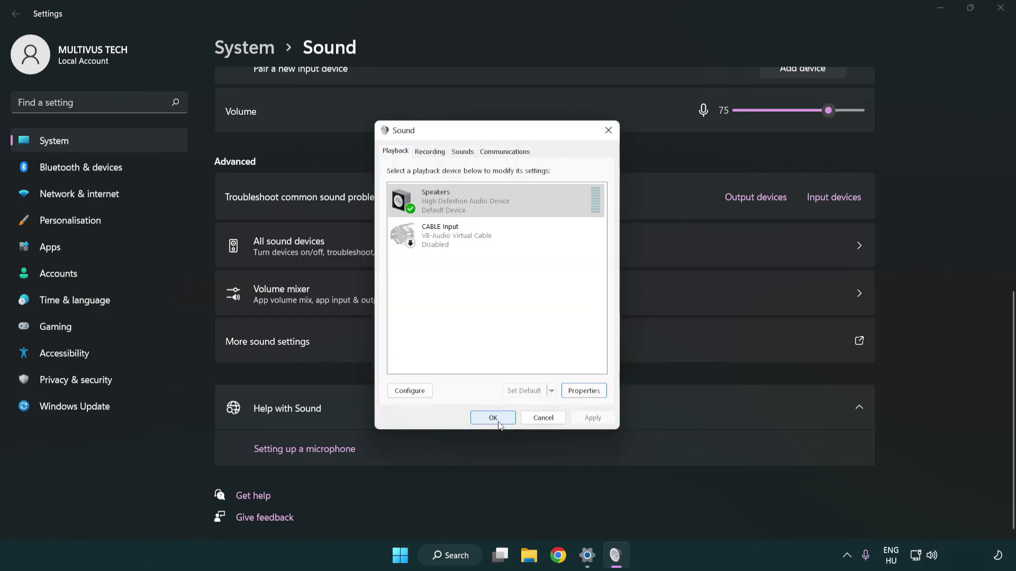
pyautogui.click(492, 420)
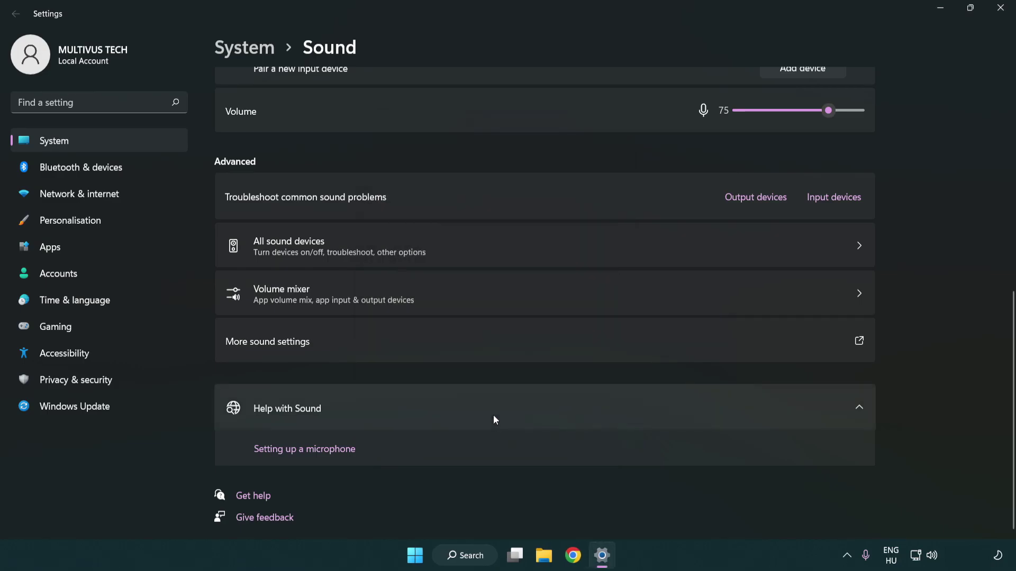
# Step: Close Settings and launch Device Manager from Windows Search for 'device manager'
pyautogui.click(999, 15)
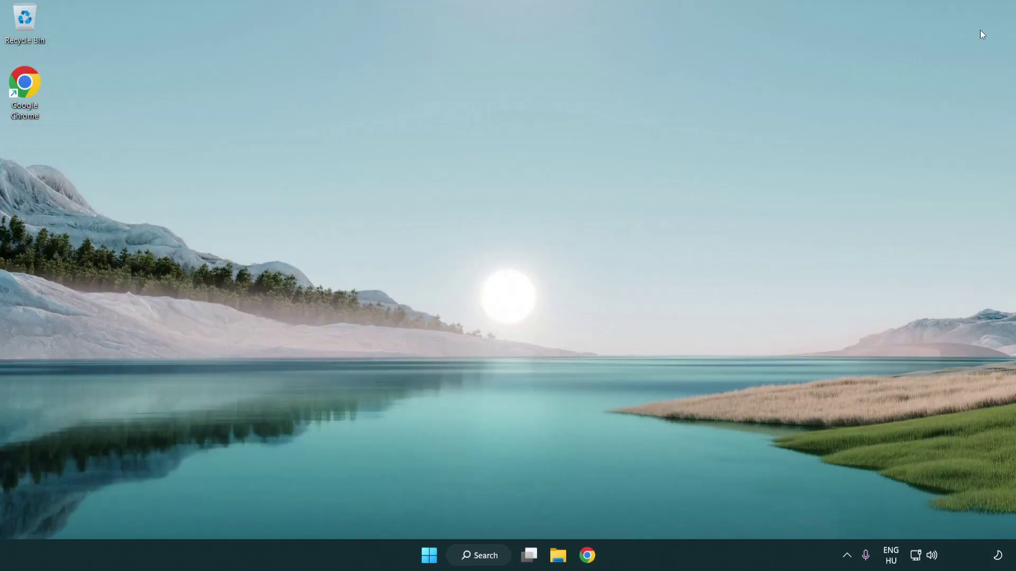
pyautogui.click(430, 558)
pyautogui.click(673, 511)
pyautogui.click(490, 561)
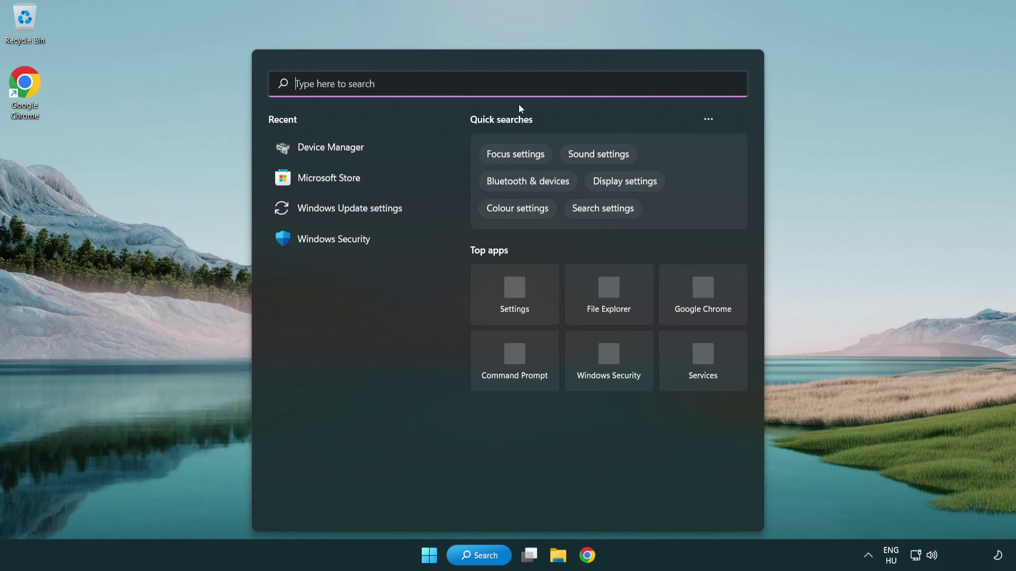
pyautogui.write('device mana')
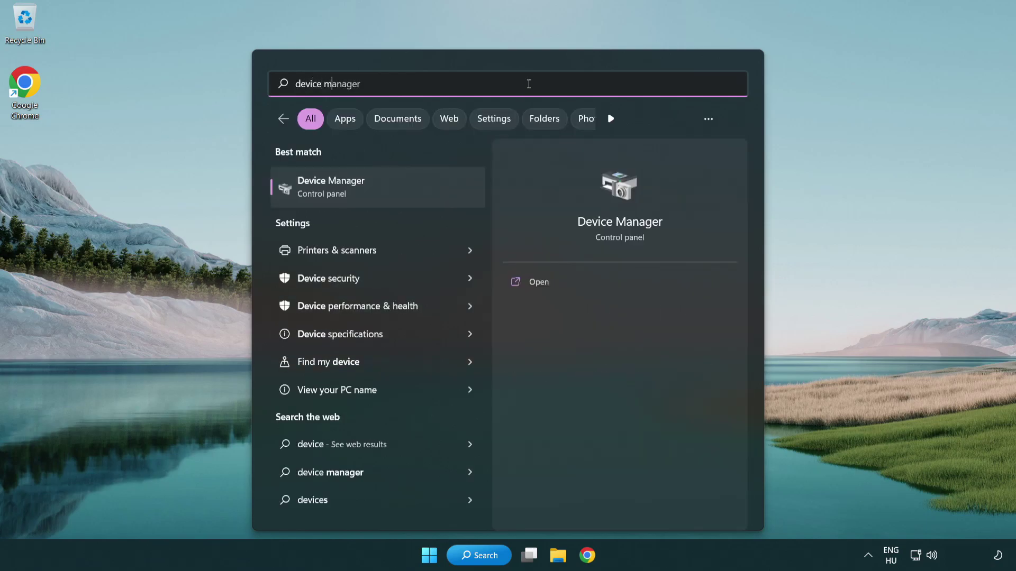
pyautogui.write('ger')
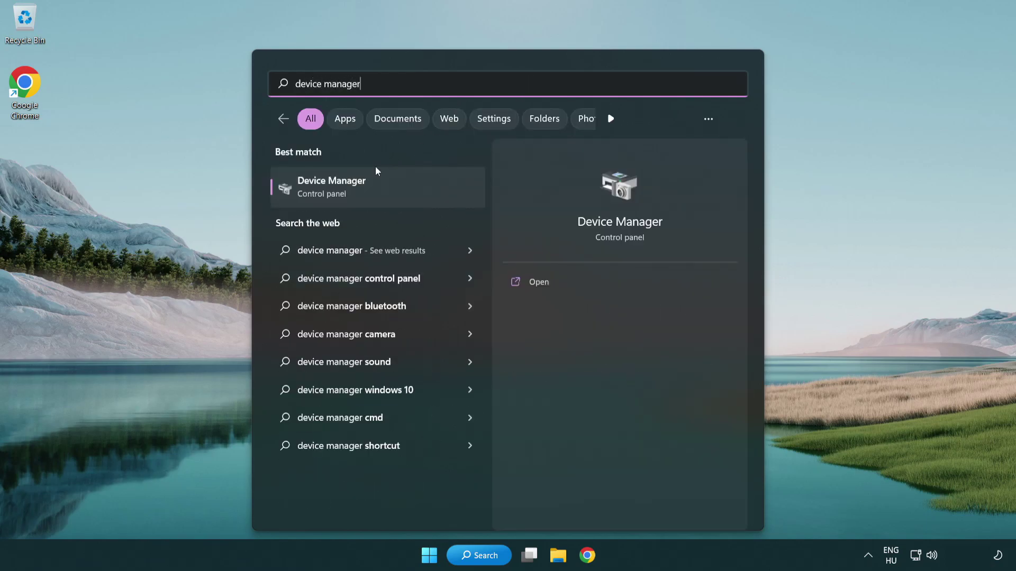
pyautogui.click(417, 196)
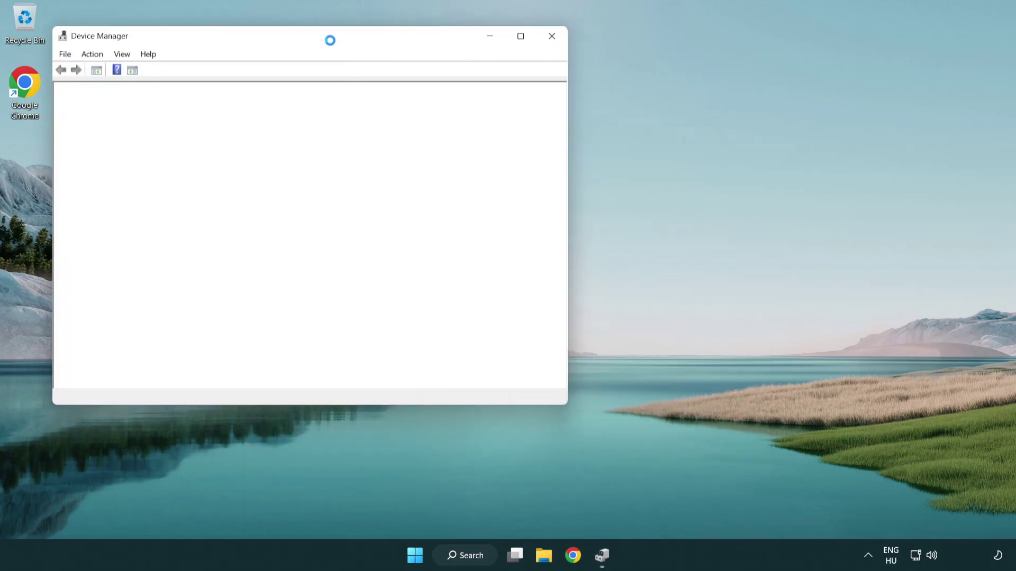
# Step: Expand Sound, video and game controllers and bring up actions for High Definition Audio Device
pyautogui.moveTo(320, 32); pyautogui.dragTo(512, 93)
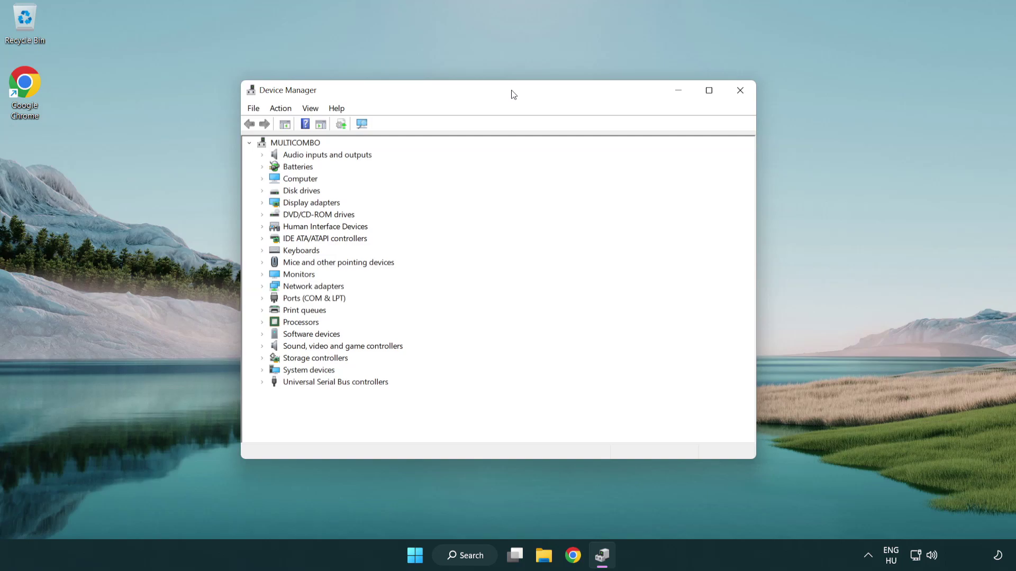
pyautogui.click(279, 346)
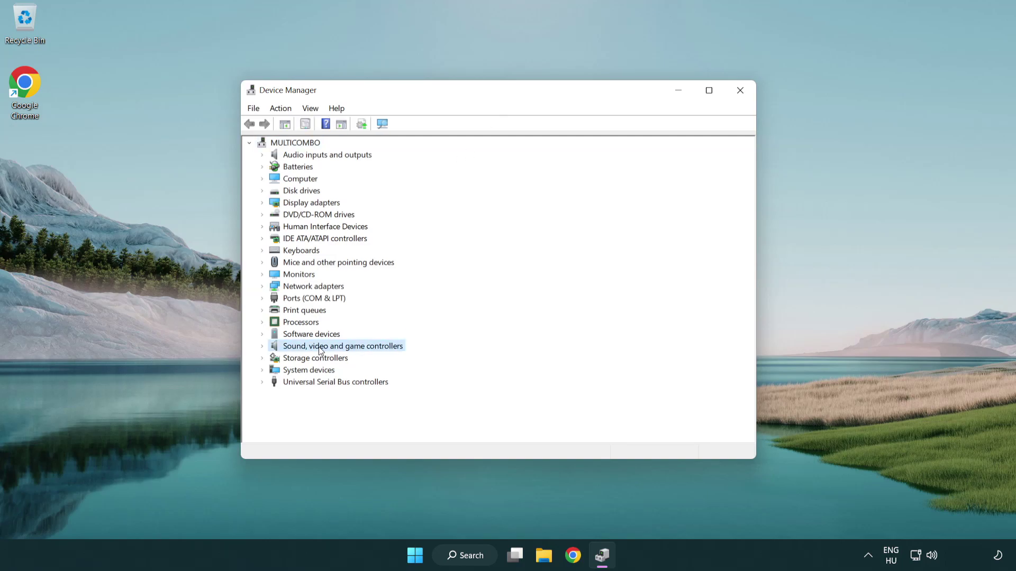
pyautogui.click(263, 347)
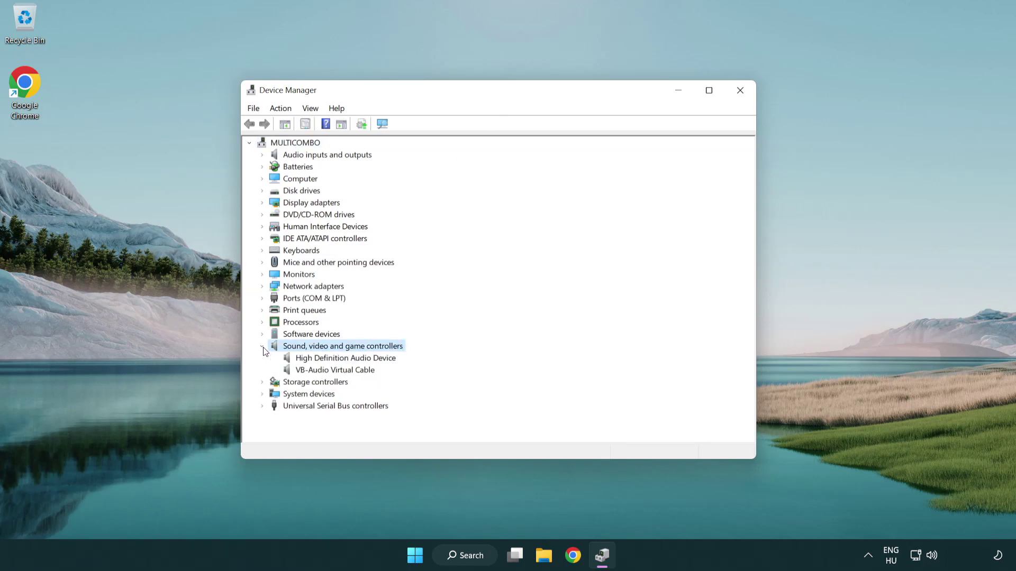
pyautogui.click(315, 362)
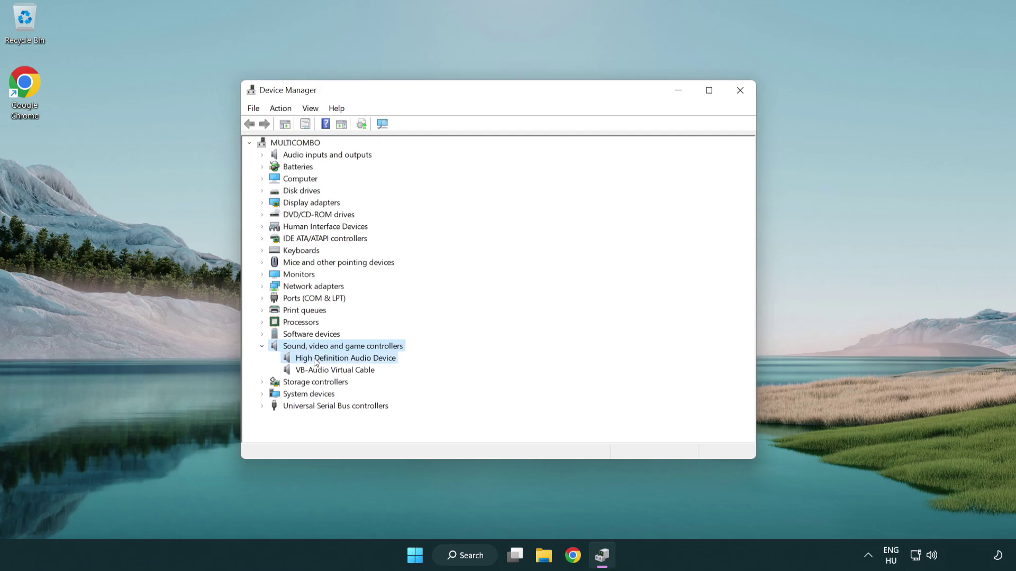
pyautogui.rightClick(355, 358)
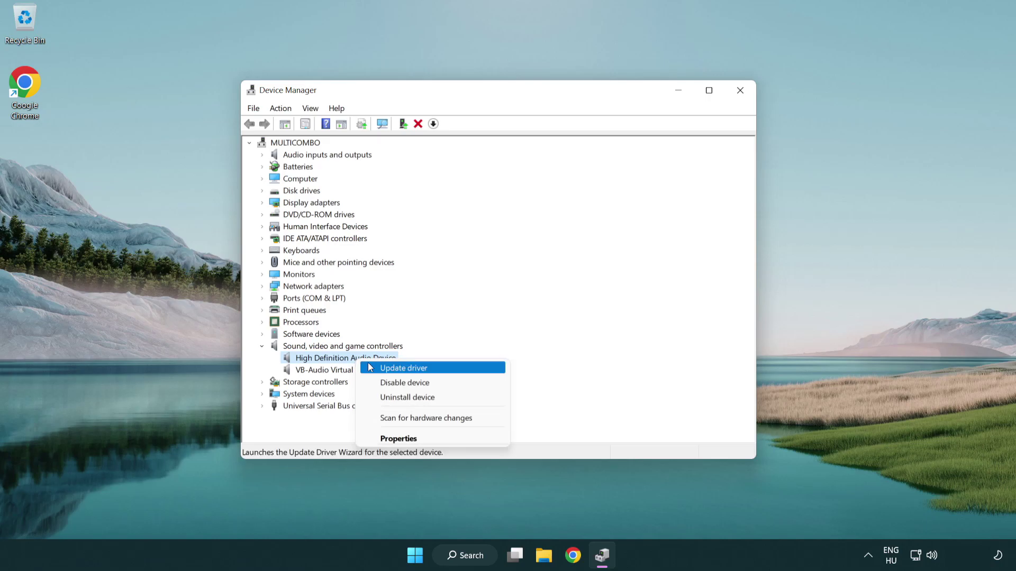
# Step: Update the driver by picking High Definition Audio Device from compatible drivers on this computer
pyautogui.click(439, 371)
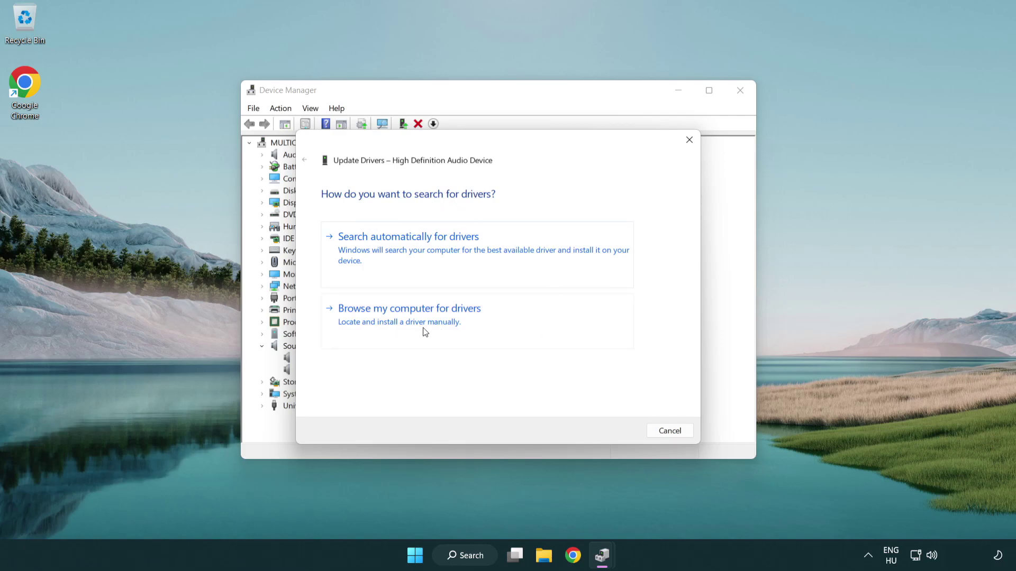
pyautogui.click(410, 333)
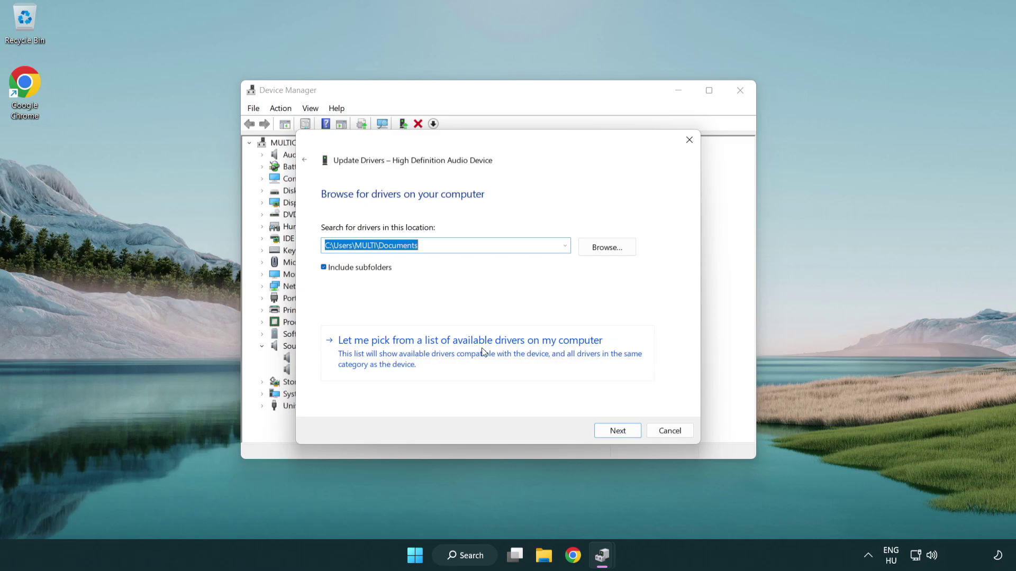
pyautogui.click(488, 361)
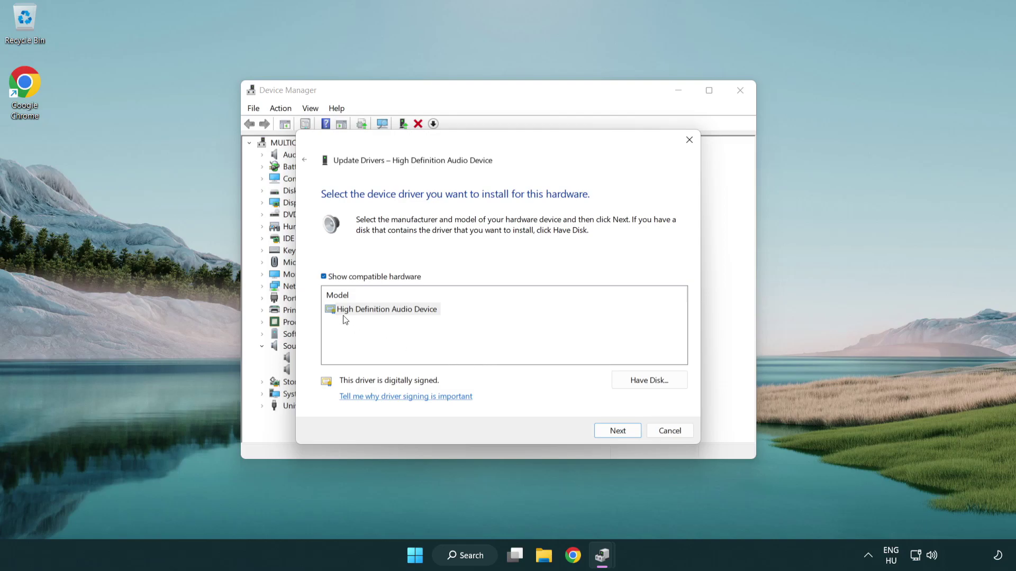
pyautogui.click(325, 312)
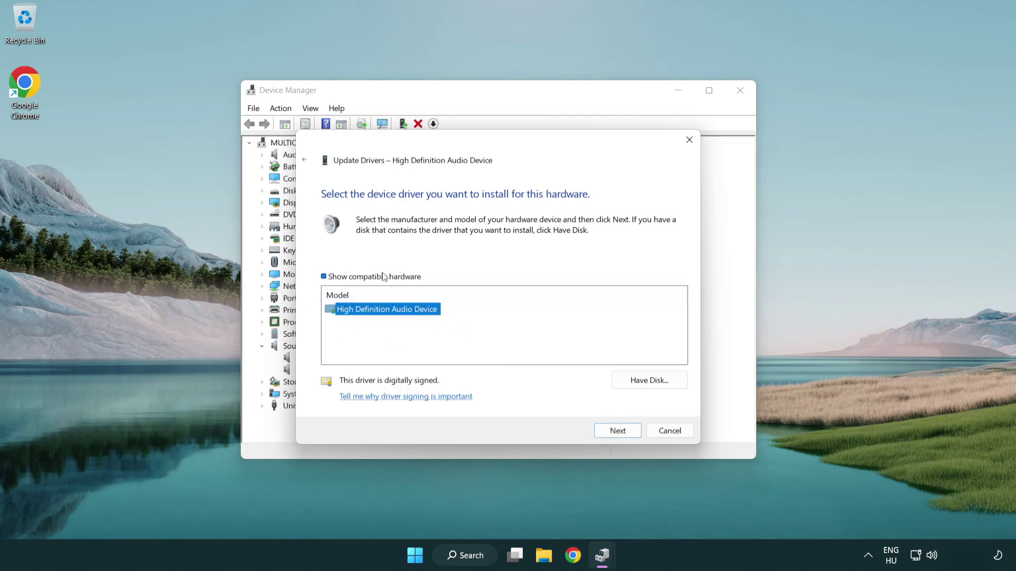
# Step: Install the selected driver despite the warning and close the finished wizard
pyautogui.click(629, 434)
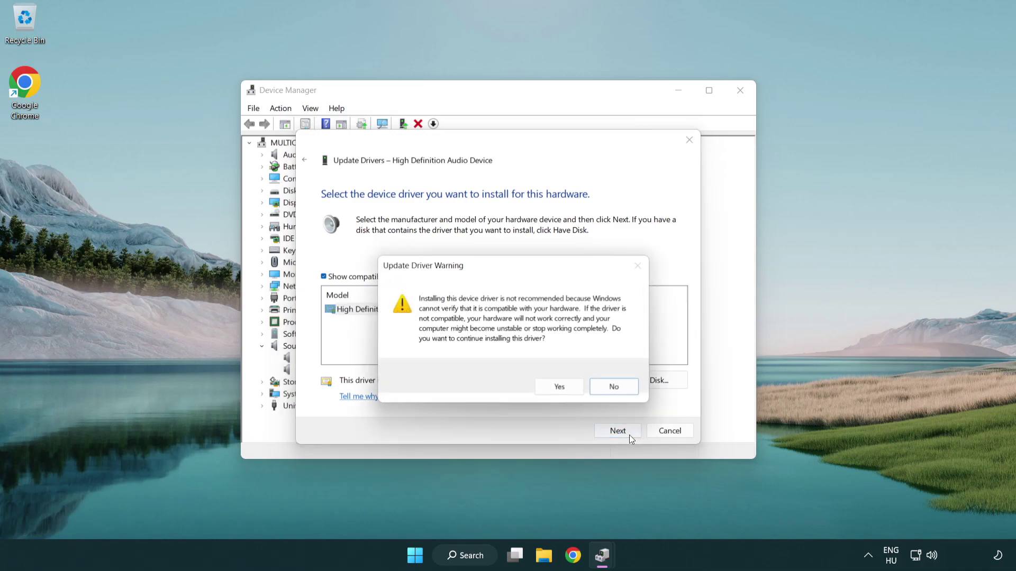
pyautogui.click(556, 388)
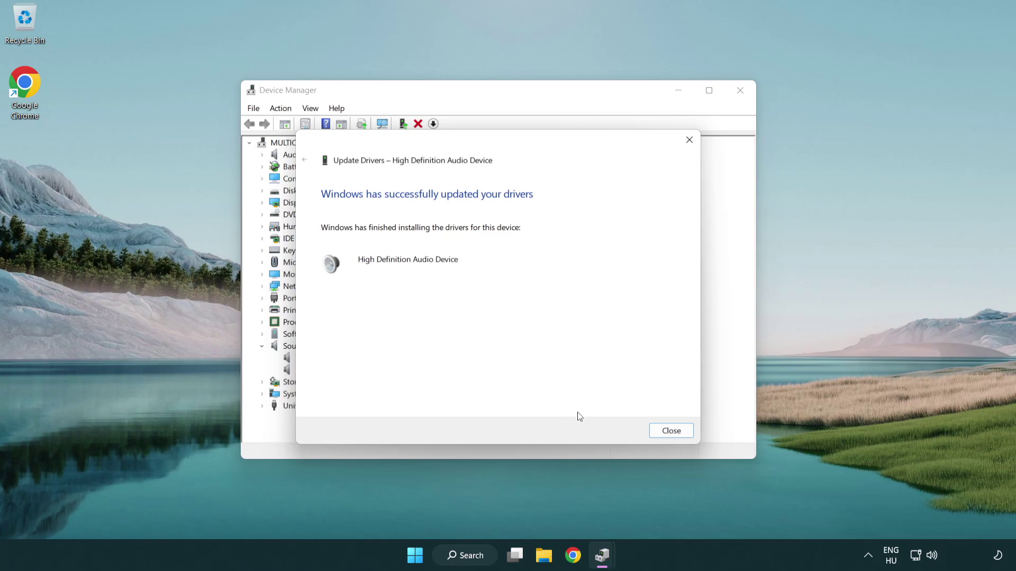
pyautogui.click(672, 432)
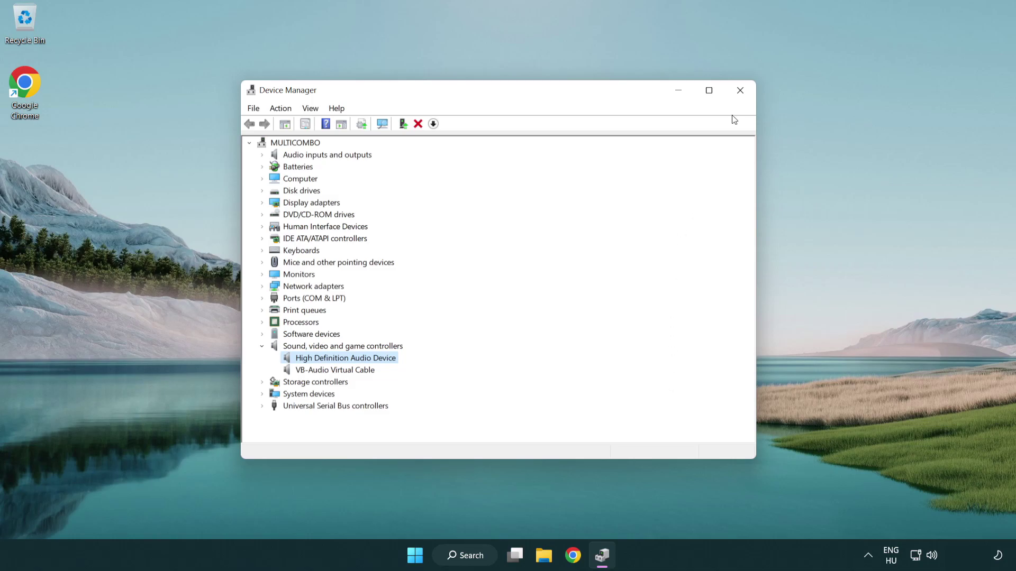
# Step: Close Device Manager and reach the Start menu power options to restart
pyautogui.click(740, 92)
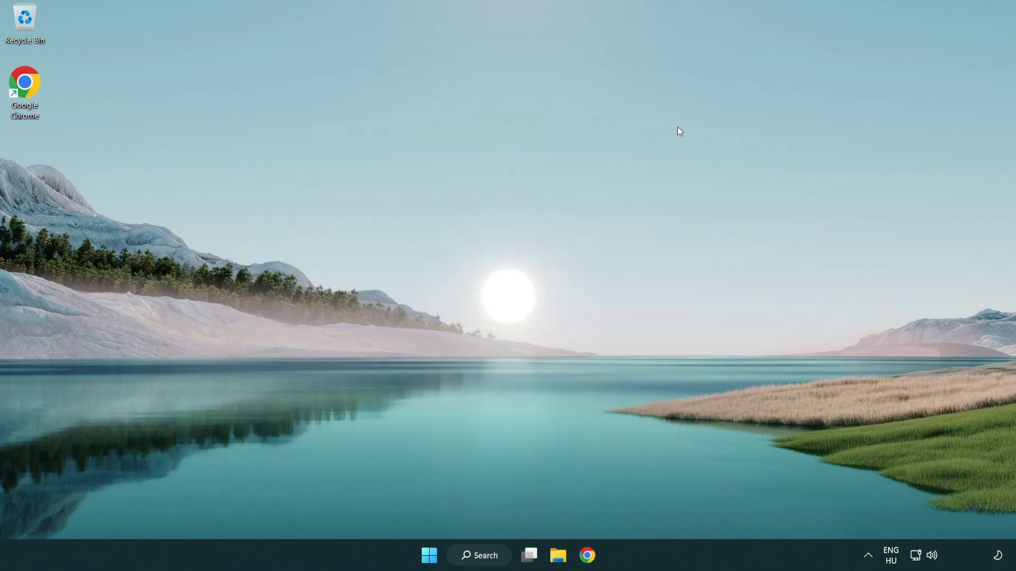
pyautogui.click(433, 555)
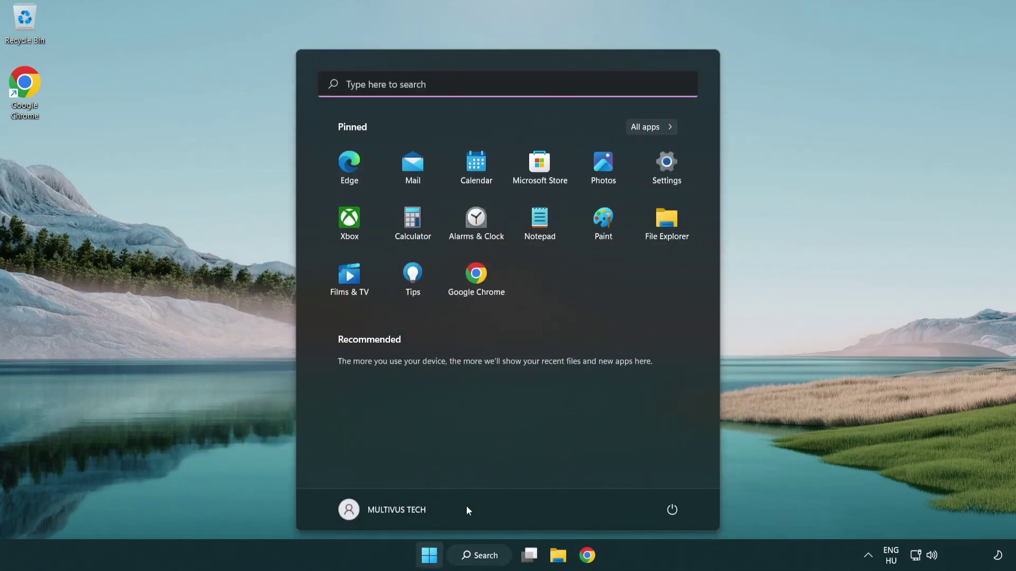
pyautogui.click(672, 510)
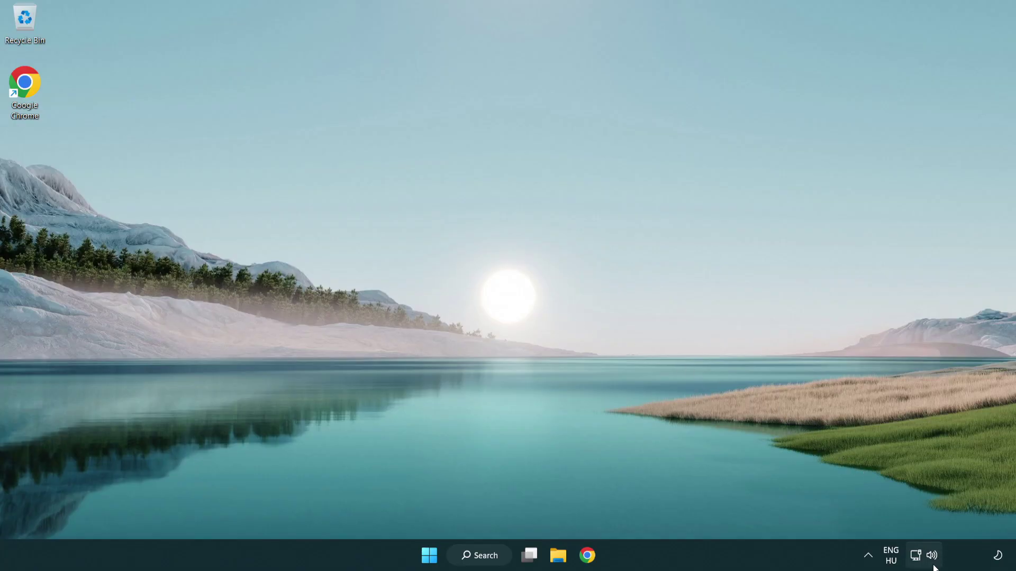
# Step: Launch 'Troubleshoot sound problems' from the taskbar speaker icon's context menu
pyautogui.rightClick(933, 558)
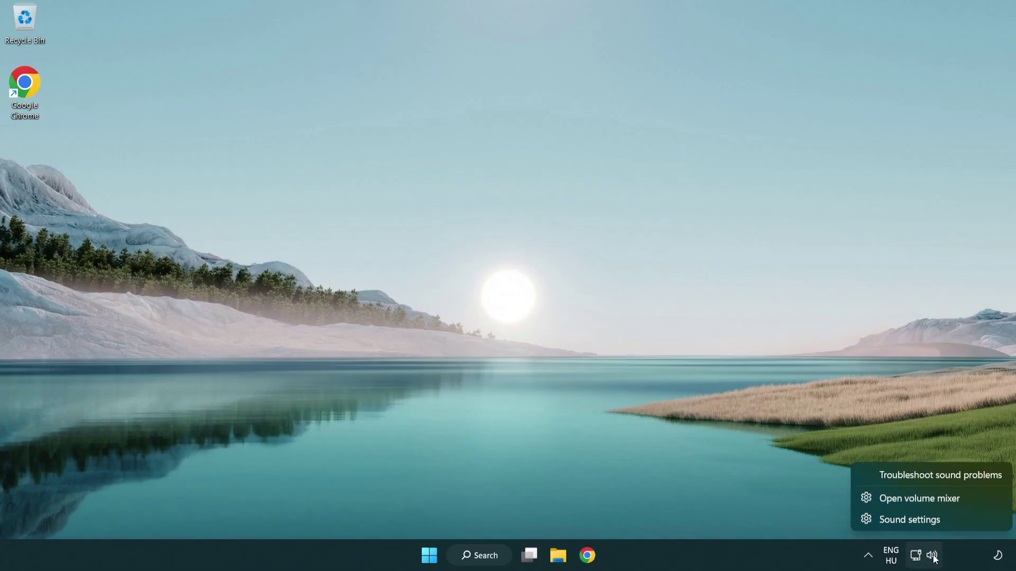
pyautogui.click(927, 481)
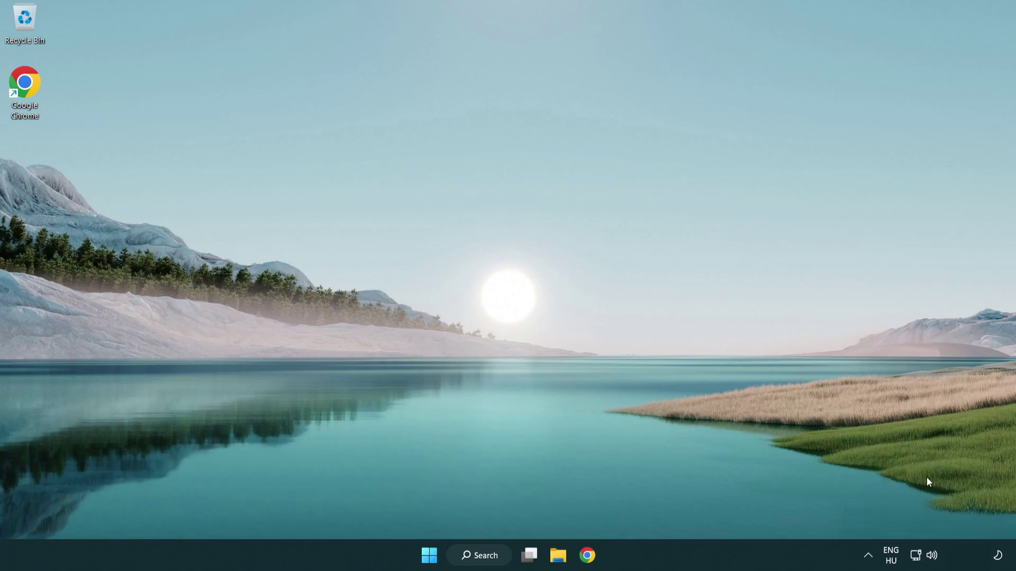